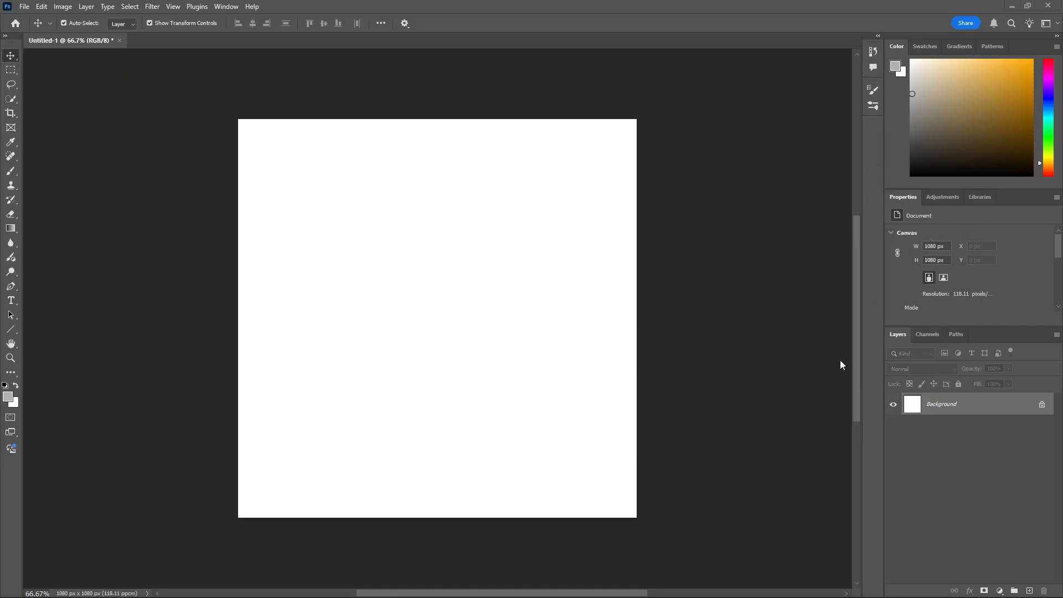
# Step: Place the cat_caviar image as an embedded object at its default size in the centre of the canvas
pyautogui.scroll(2, 828, 330)
pyautogui.scroll(-1, 828, 338)
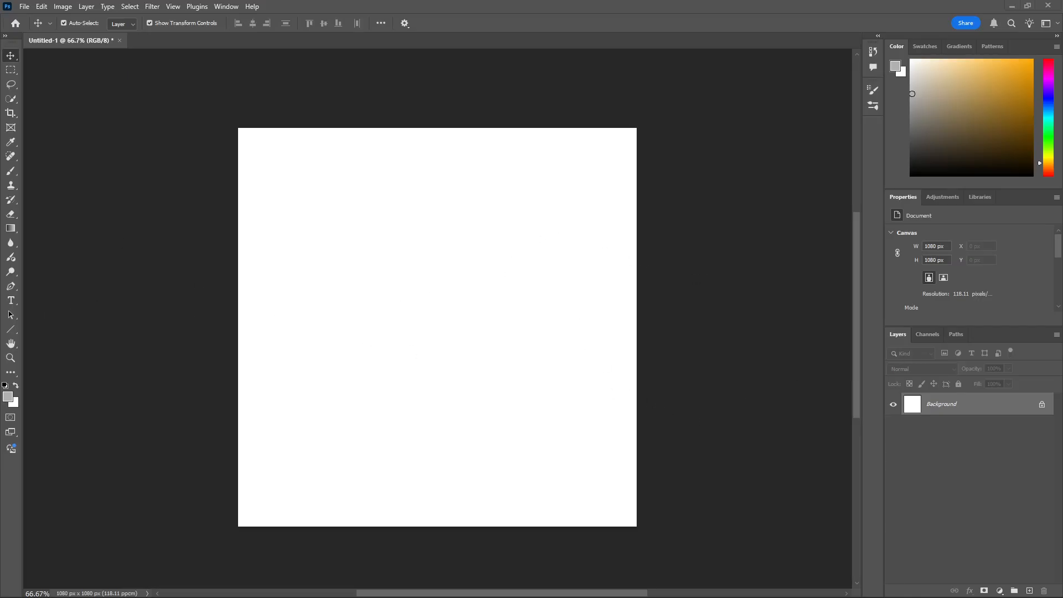
pyautogui.click(26, 6)
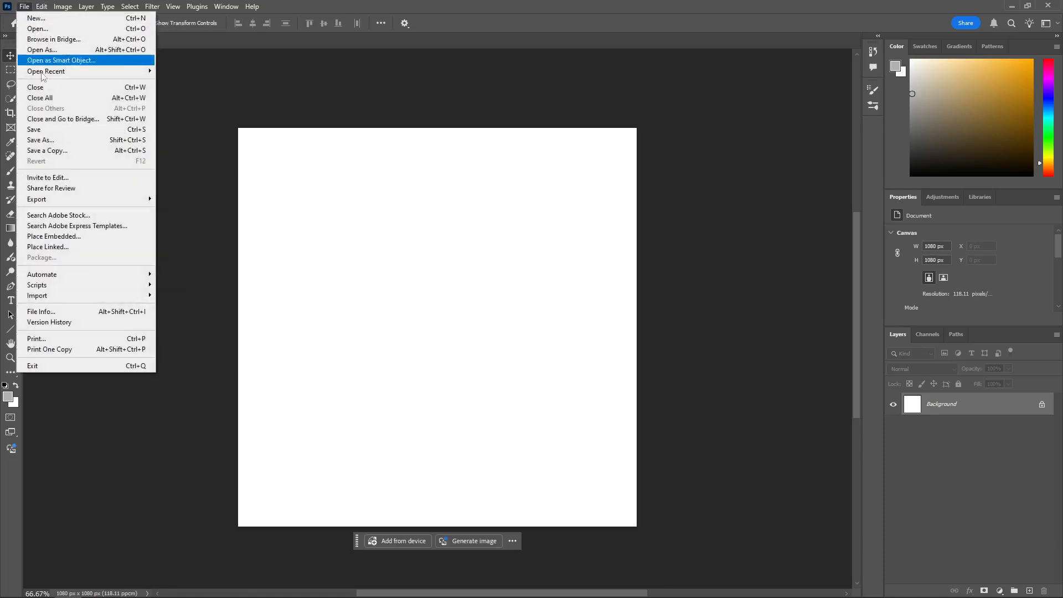
pyautogui.click(57, 237)
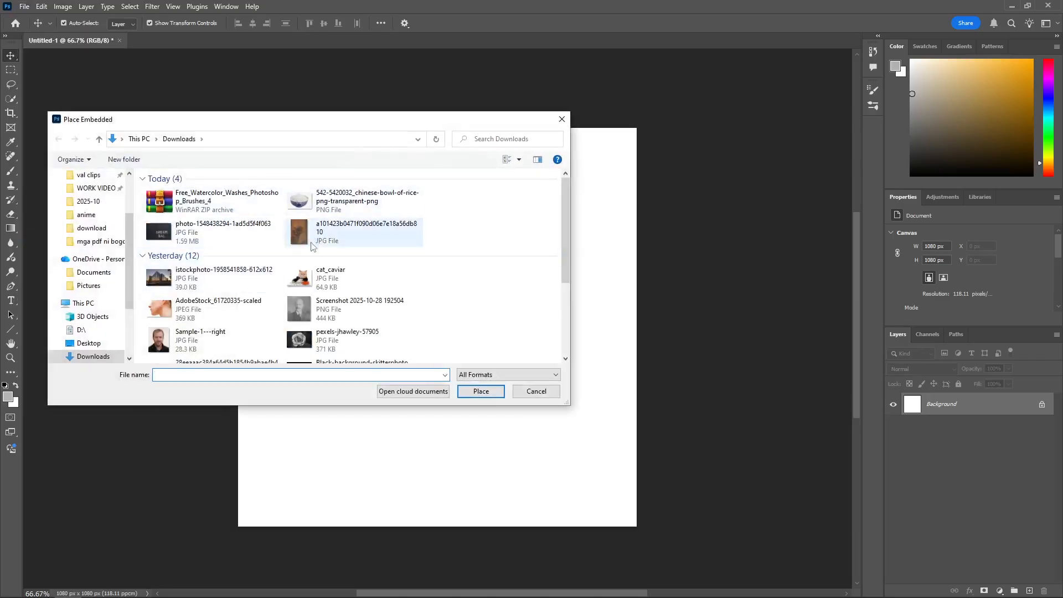
pyautogui.click(339, 277)
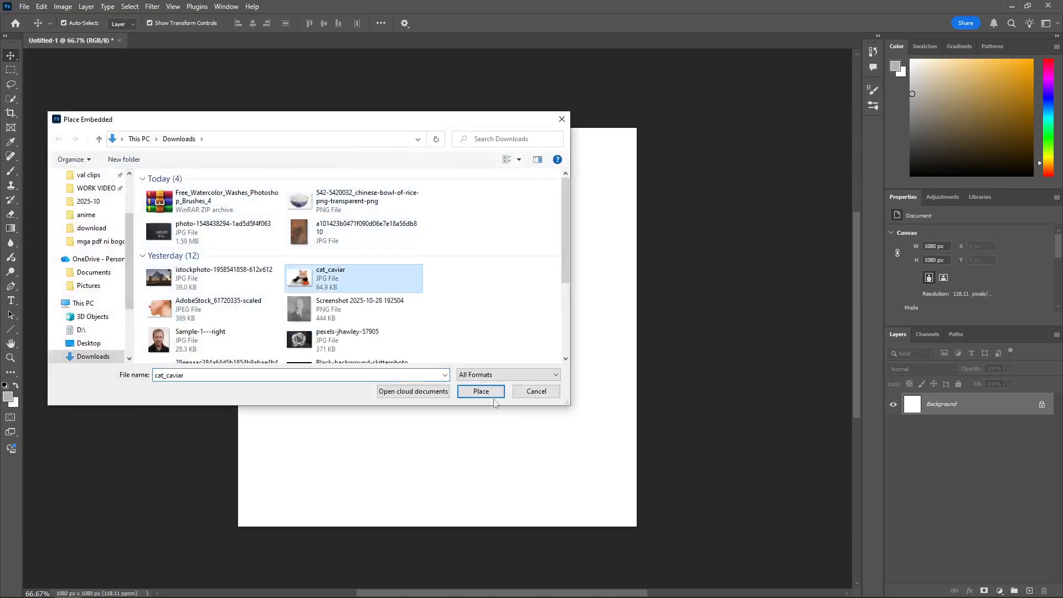
pyautogui.click(487, 391)
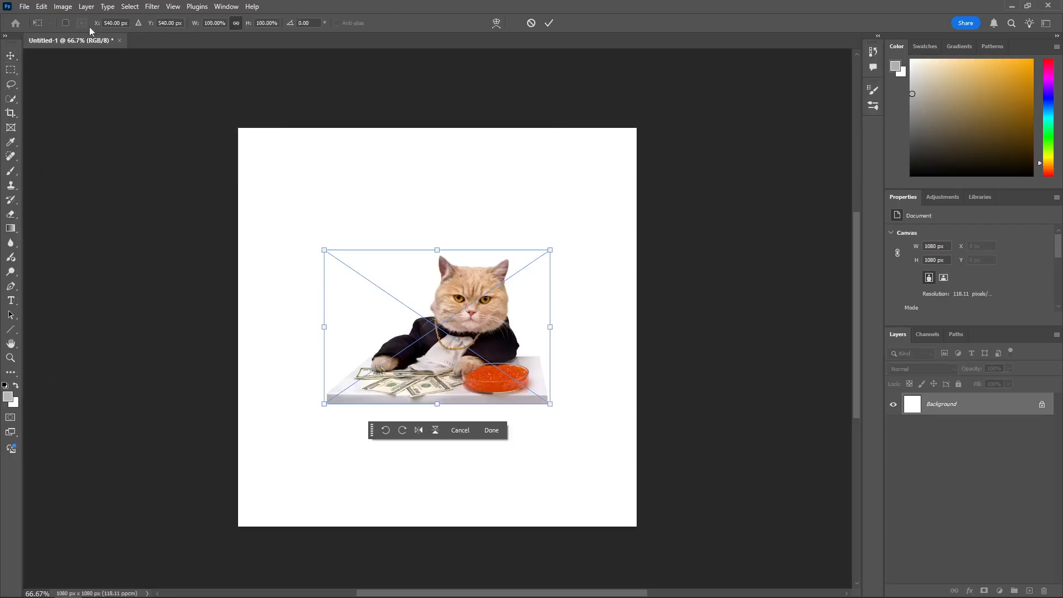
pyautogui.click(24, 7)
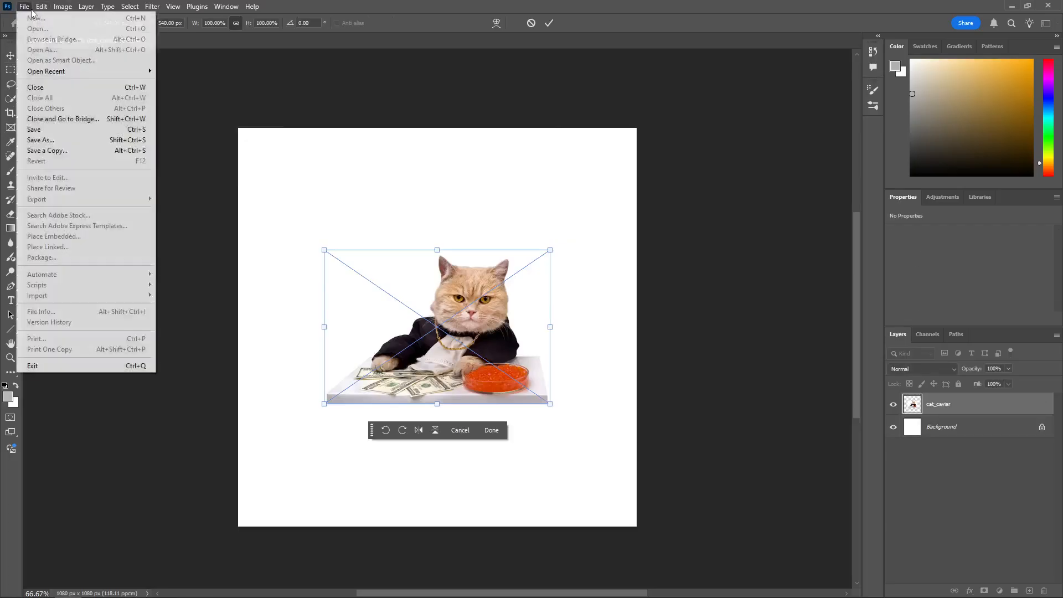
pyautogui.moveTo(41, 7)
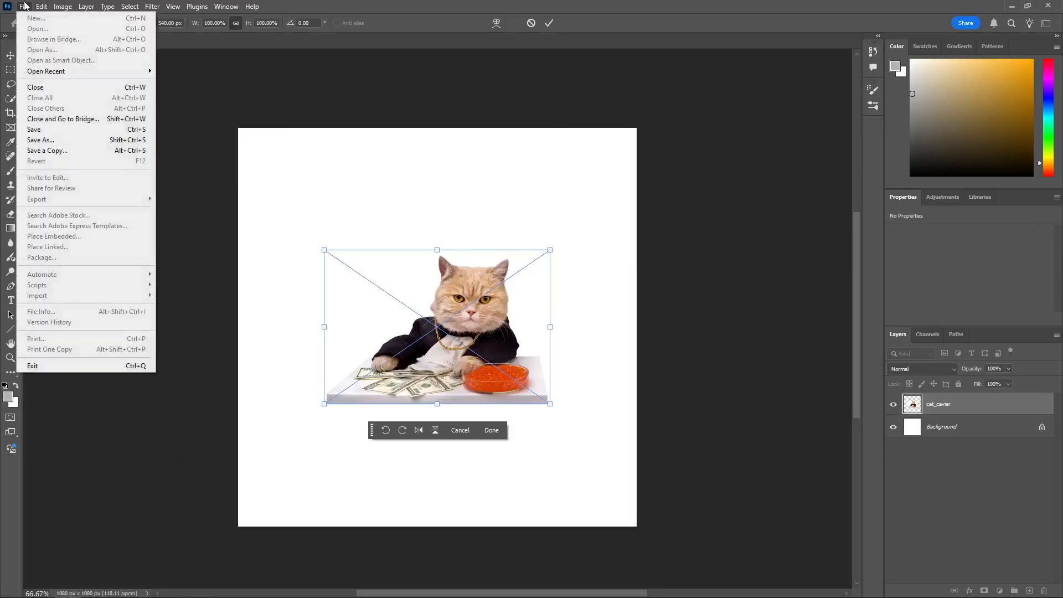
pyautogui.click(489, 436)
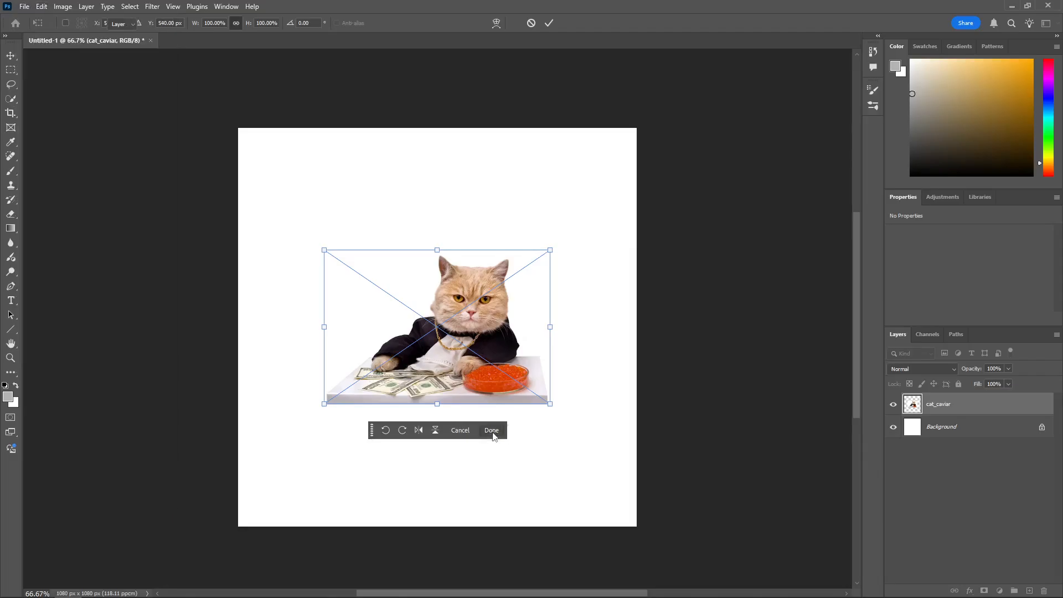
pyautogui.click(491, 431)
# Step: Place the ph_024_043_pw1 image from the Downloads folder as an embedded object
pyautogui.click(26, 7)
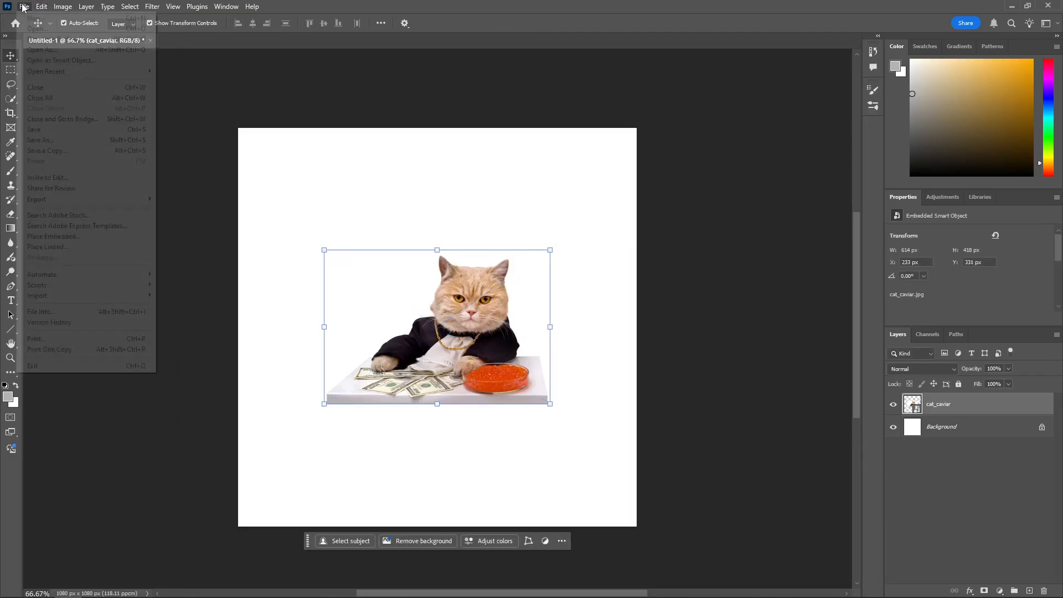
pyautogui.moveTo(42, 7)
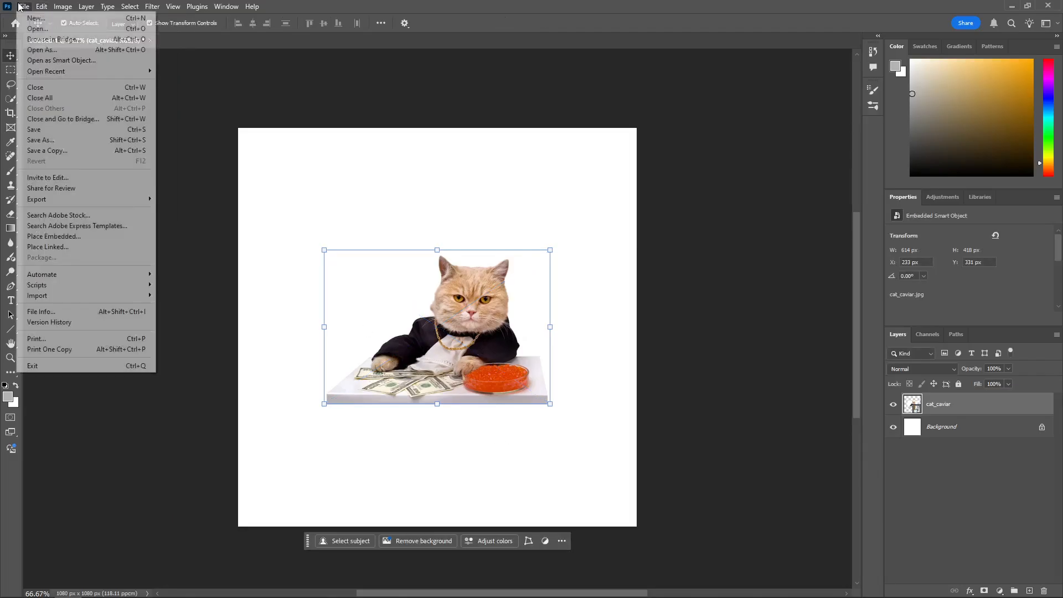
pyautogui.click(68, 238)
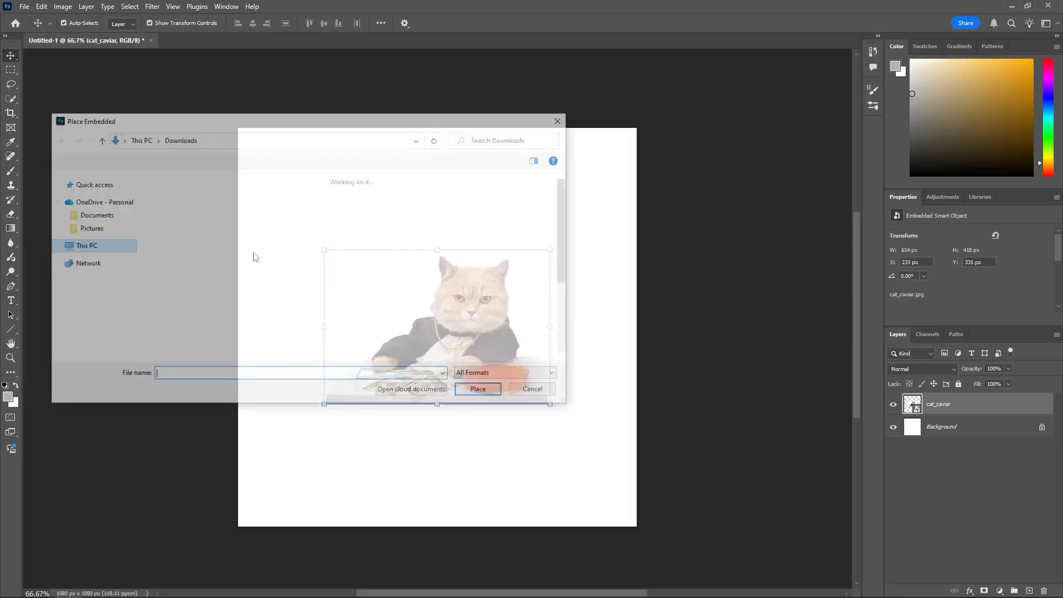
pyautogui.scroll(-3, 205, 321)
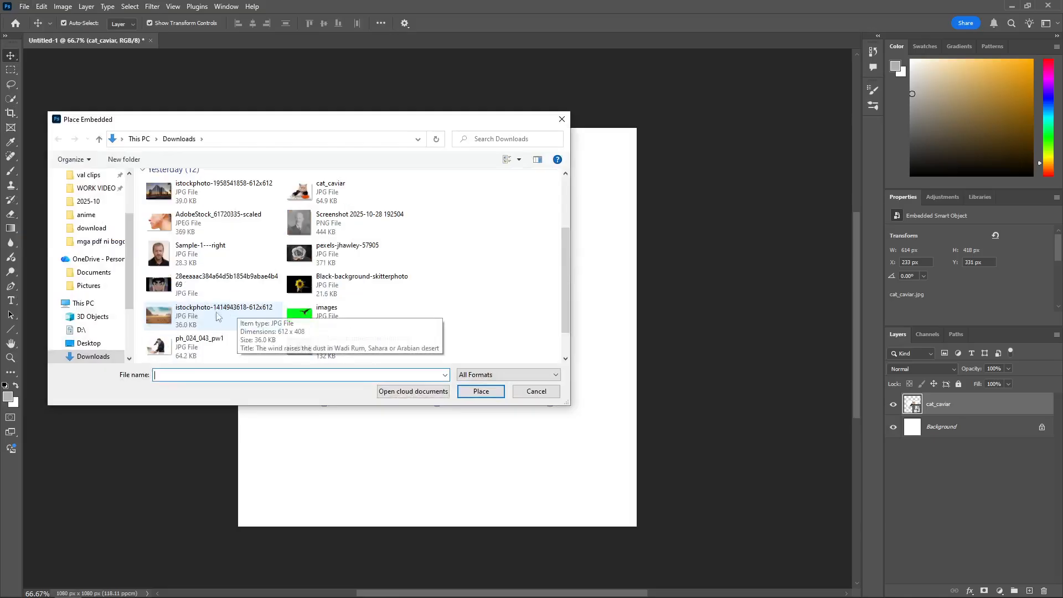
pyautogui.scroll(-1, 204, 350)
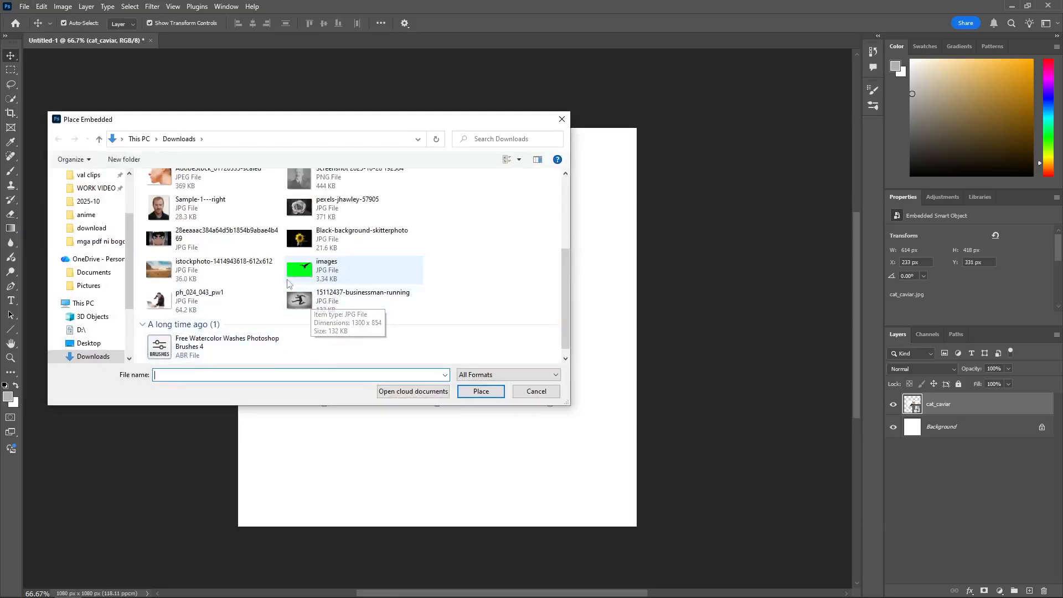
pyautogui.scroll(2, 206, 347)
pyautogui.click(206, 347)
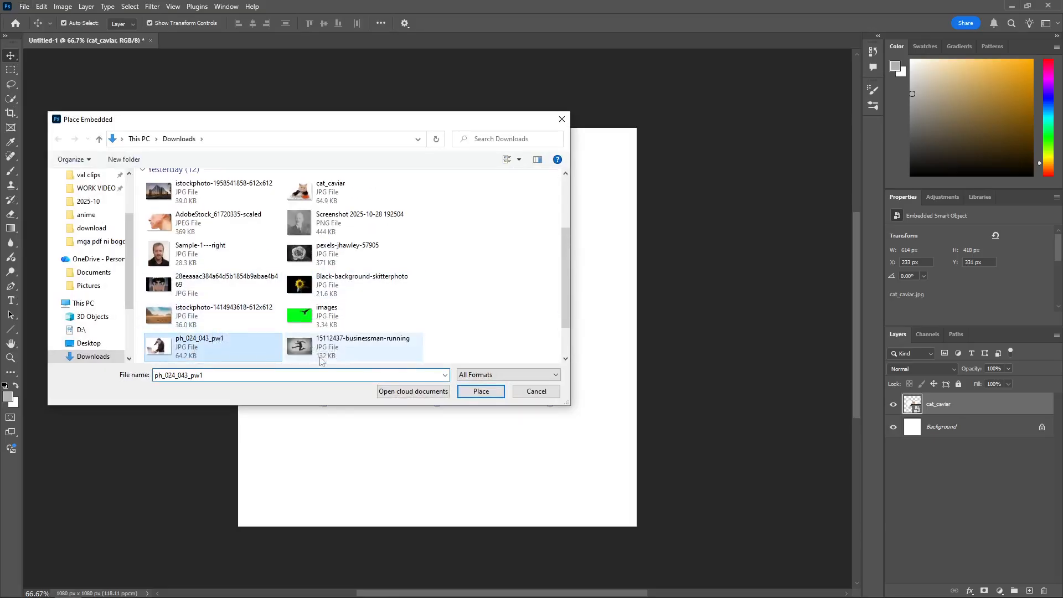
pyautogui.click(471, 395)
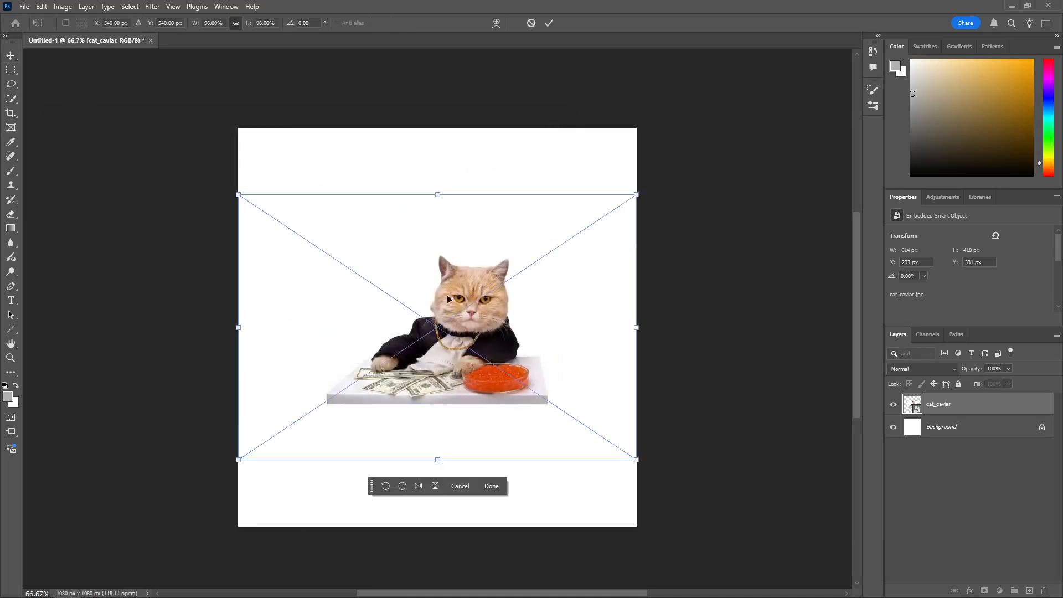
# Step: Scale the placed image of the man with the laptop to about 56.65% and position it in the canvas's upper-right area
pyautogui.moveTo(462, 327); pyautogui.dragTo(466, 277)
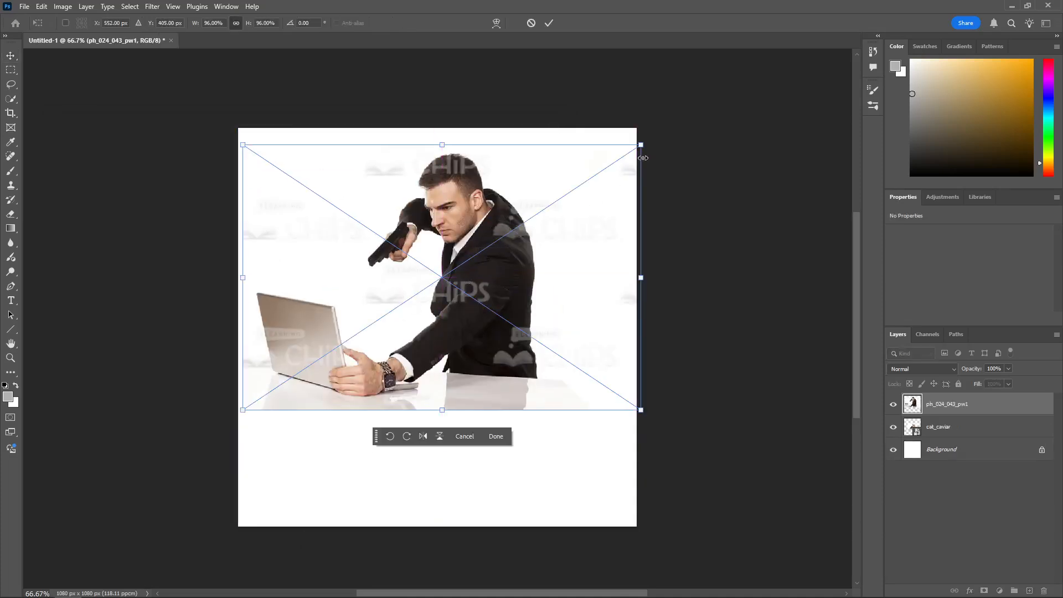
pyautogui.moveTo(641, 144); pyautogui.dragTo(474, 254)
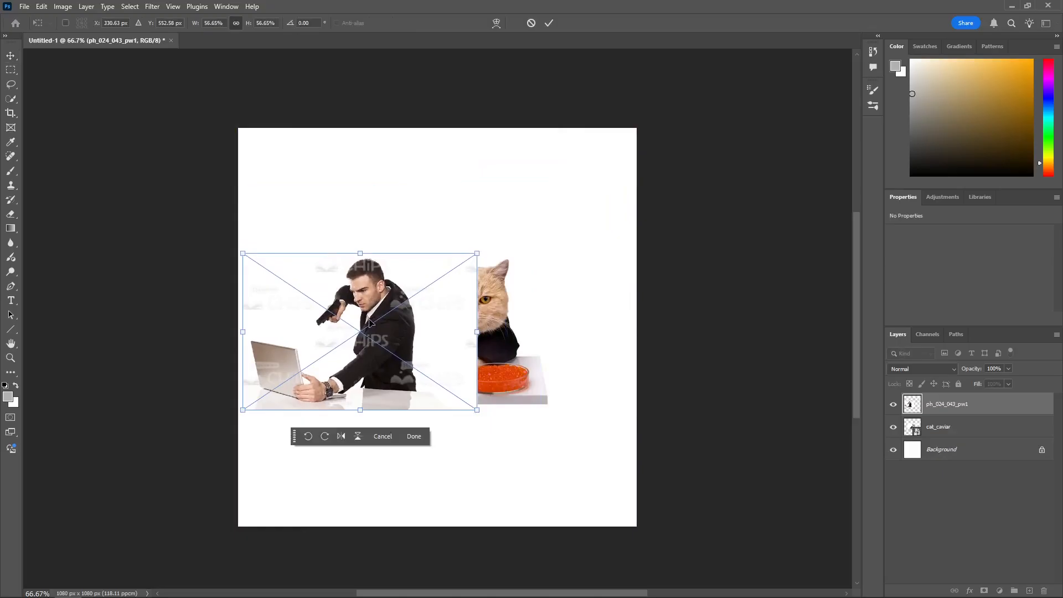
pyautogui.moveTo(377, 321); pyautogui.dragTo(528, 205)
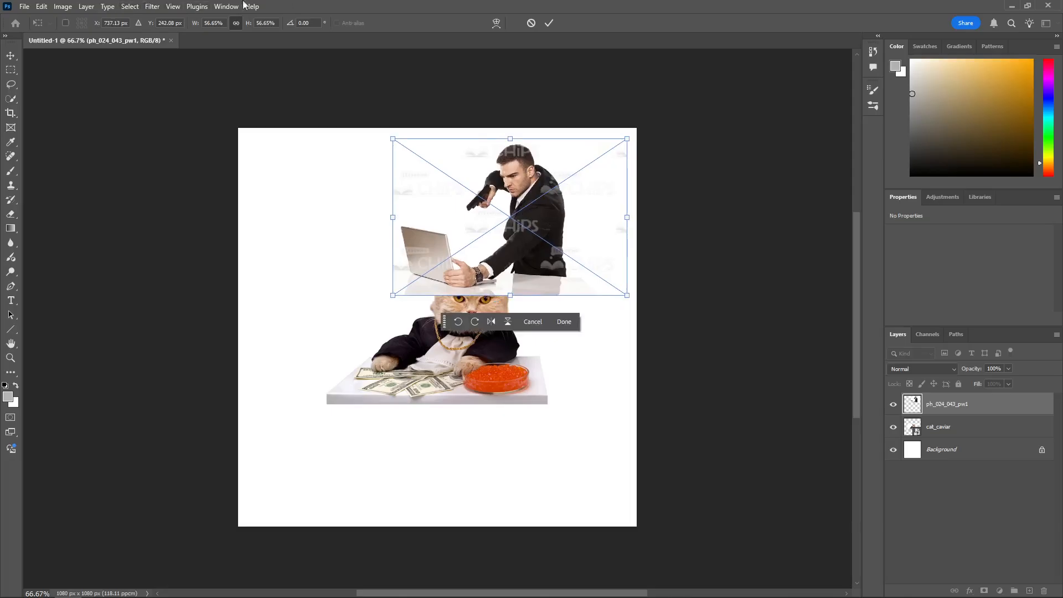
# Step: Show the grid over the canvas and commit the transform of the placed man image
pyautogui.click(174, 8)
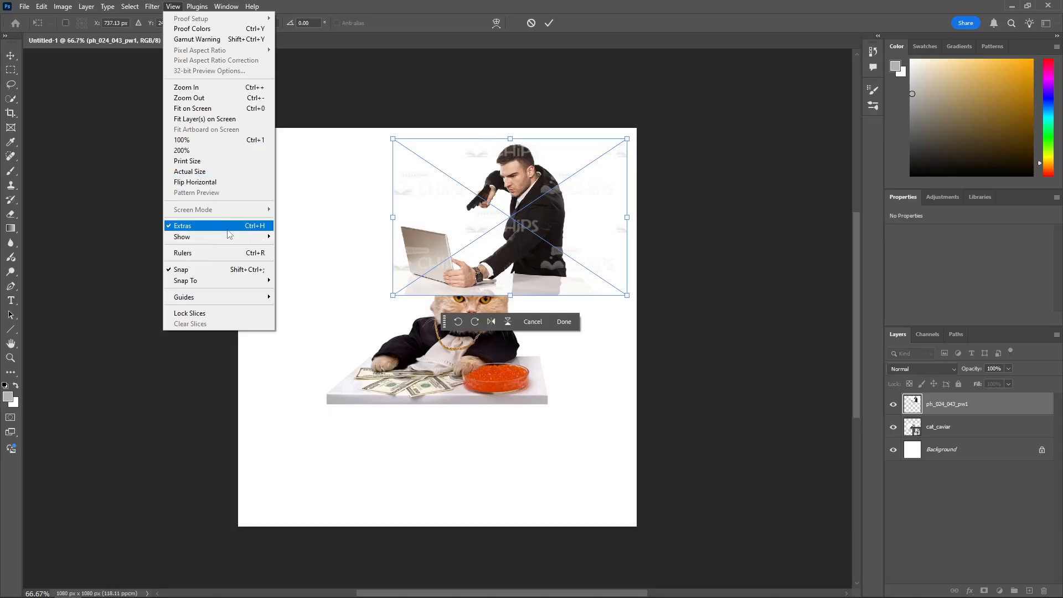
pyautogui.moveTo(262, 238)
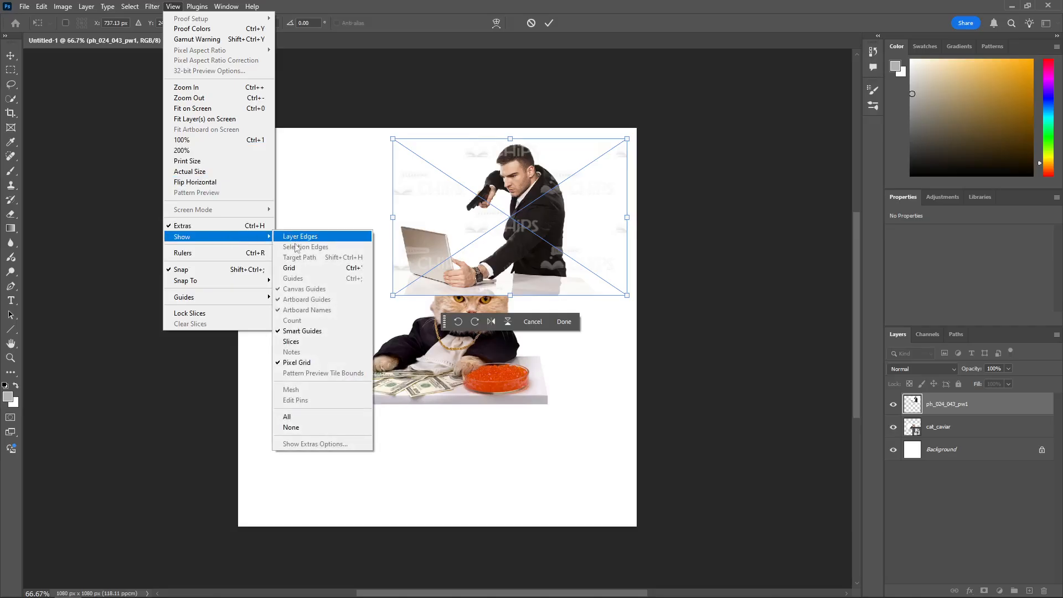
pyautogui.click(291, 268)
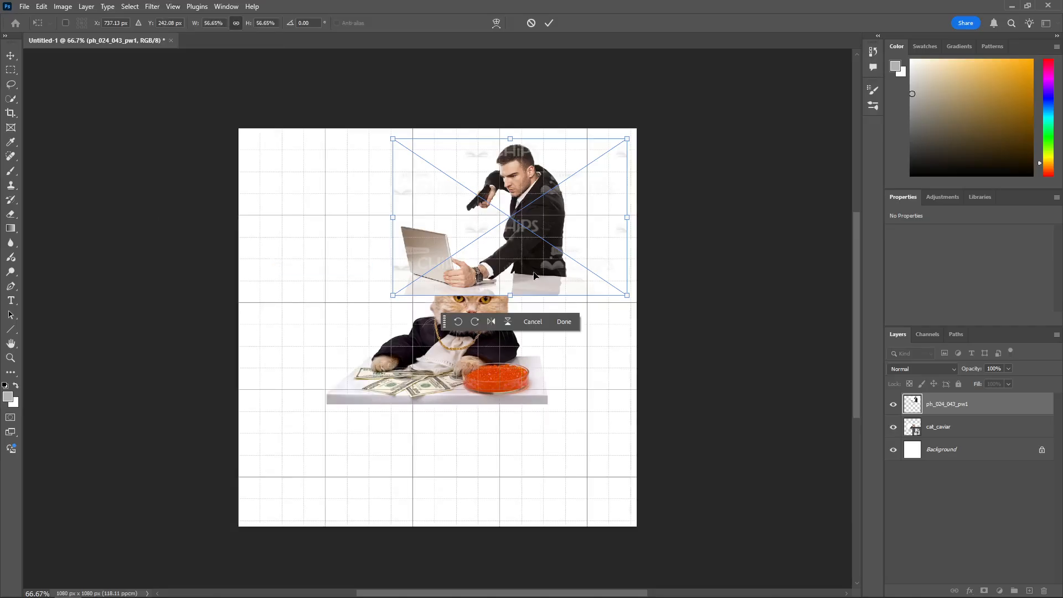
pyautogui.click(564, 322)
# Step: Reposition the cat image in the canvas's lower-left area and the man image in the upper-right area, using the grid as a guide
pyautogui.click(437, 352)
pyautogui.moveTo(435, 353); pyautogui.dragTo(348, 413)
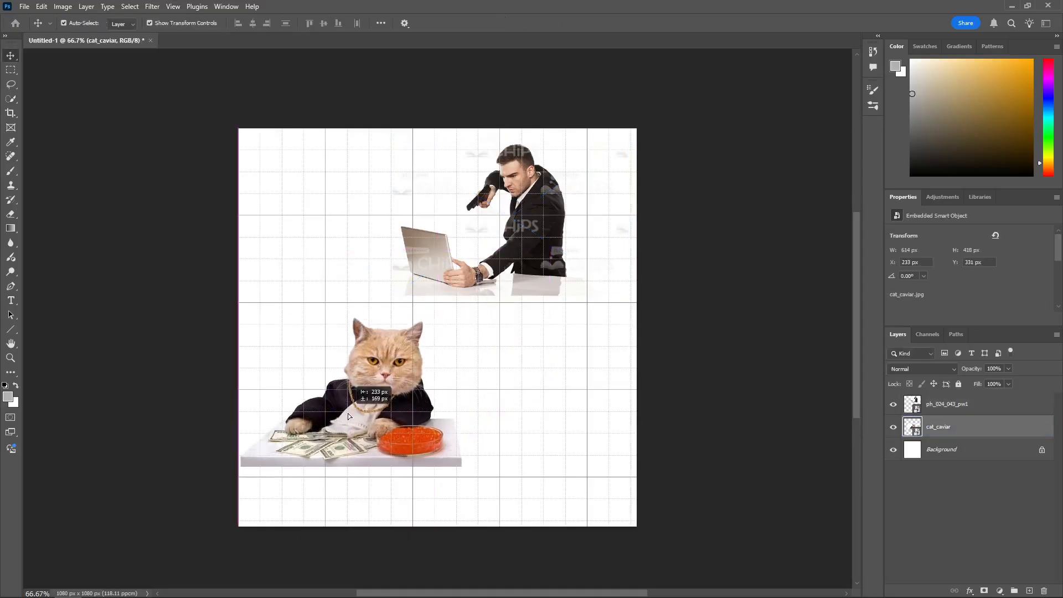
pyautogui.moveTo(392, 382); pyautogui.dragTo(368, 431)
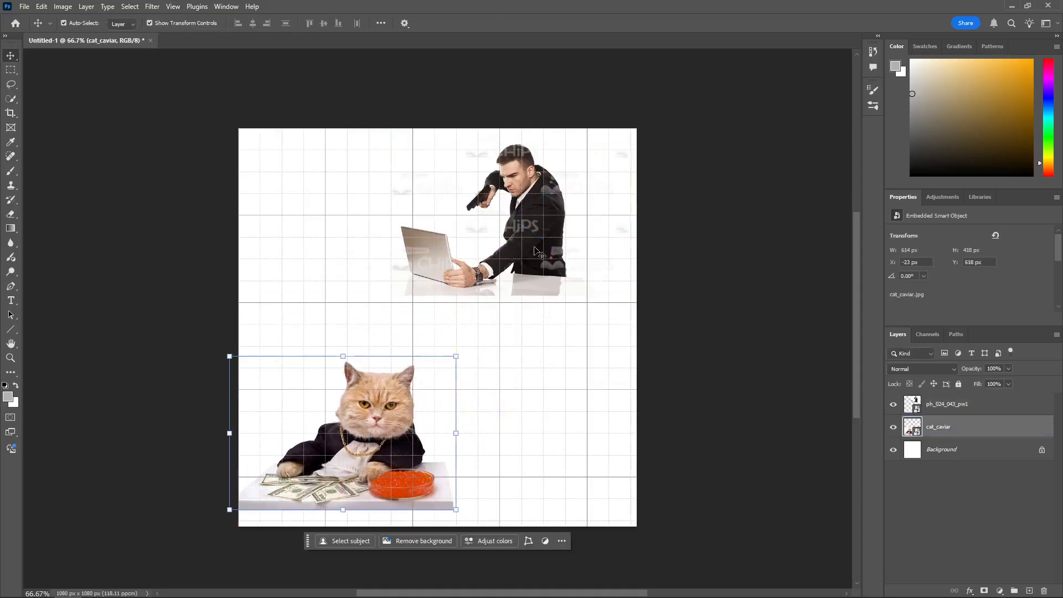
pyautogui.moveTo(548, 217); pyautogui.dragTo(510, 220)
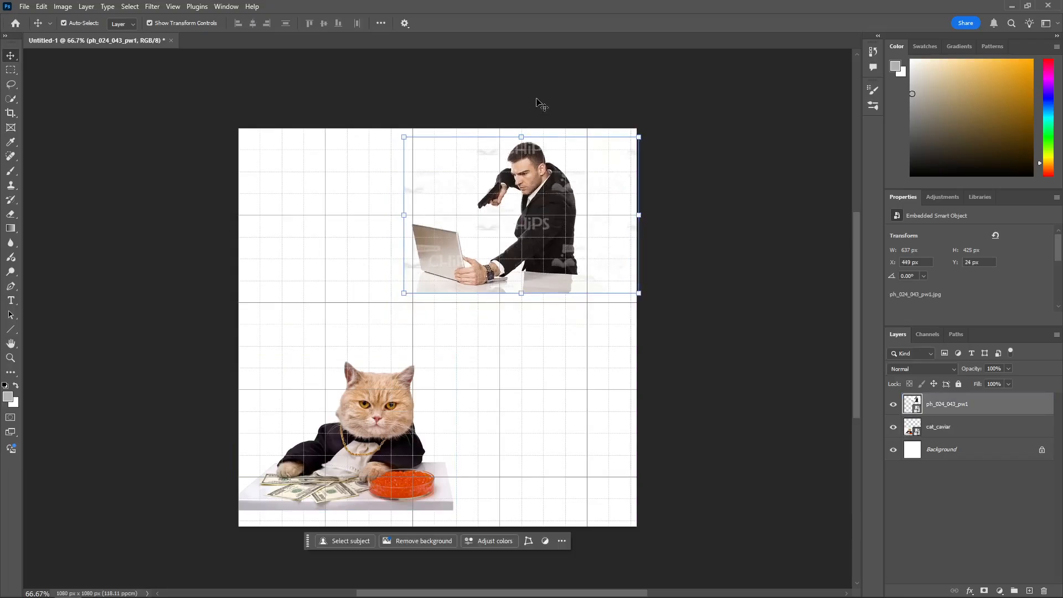
pyautogui.click(557, 93)
pyautogui.click(528, 212)
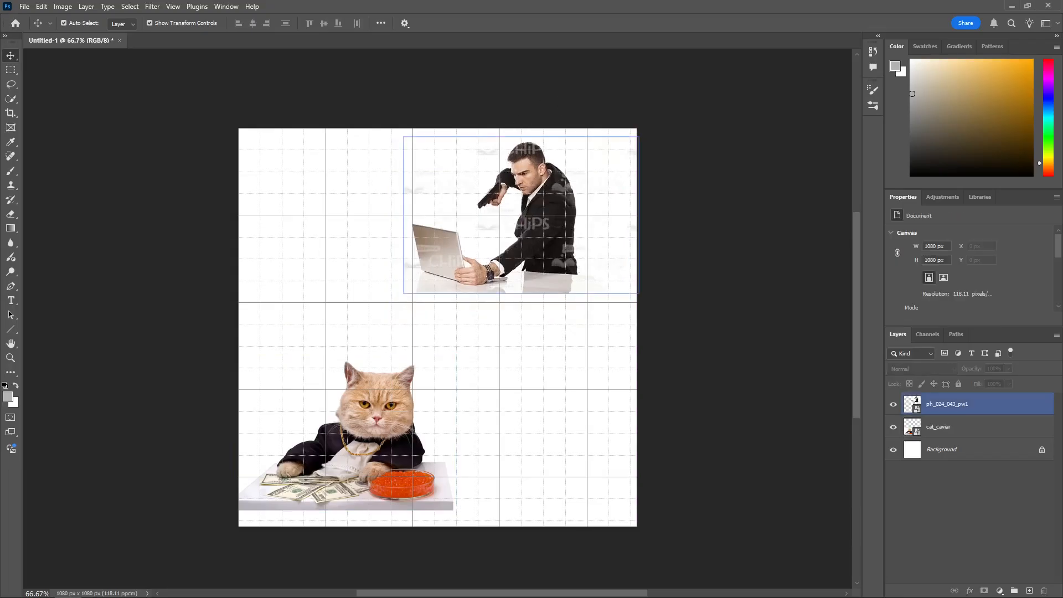
pyautogui.click(554, 111)
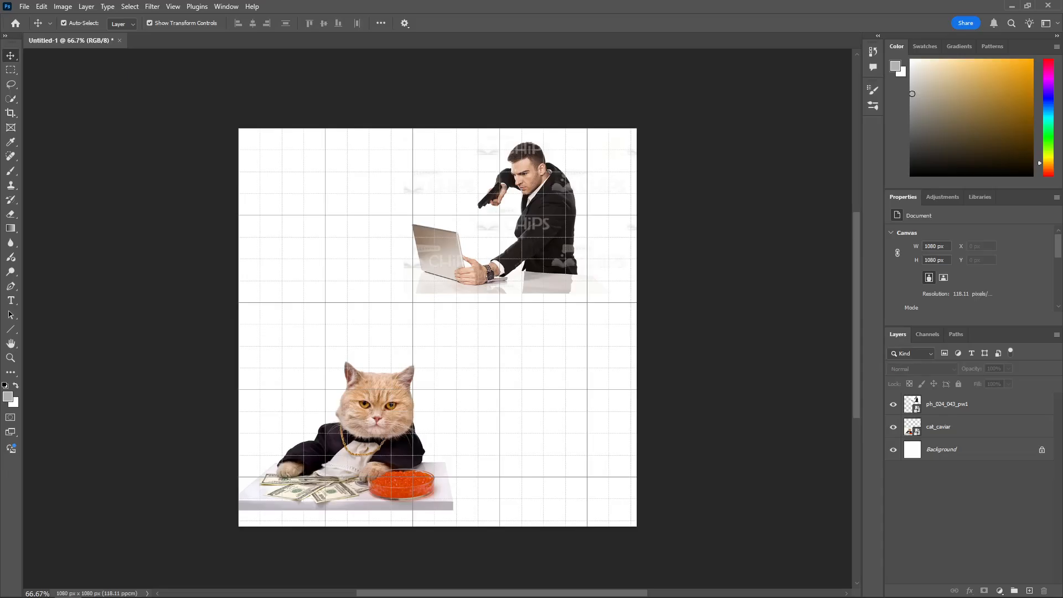
pyautogui.moveTo(391, 405); pyautogui.dragTo(406, 415)
pyautogui.moveTo(519, 206)
pyautogui.mouseDown()
pyautogui.moveTo(532, 228)
pyautogui.moveTo(541, 219)
pyautogui.moveTo(512, 219)
pyautogui.mouseUp()
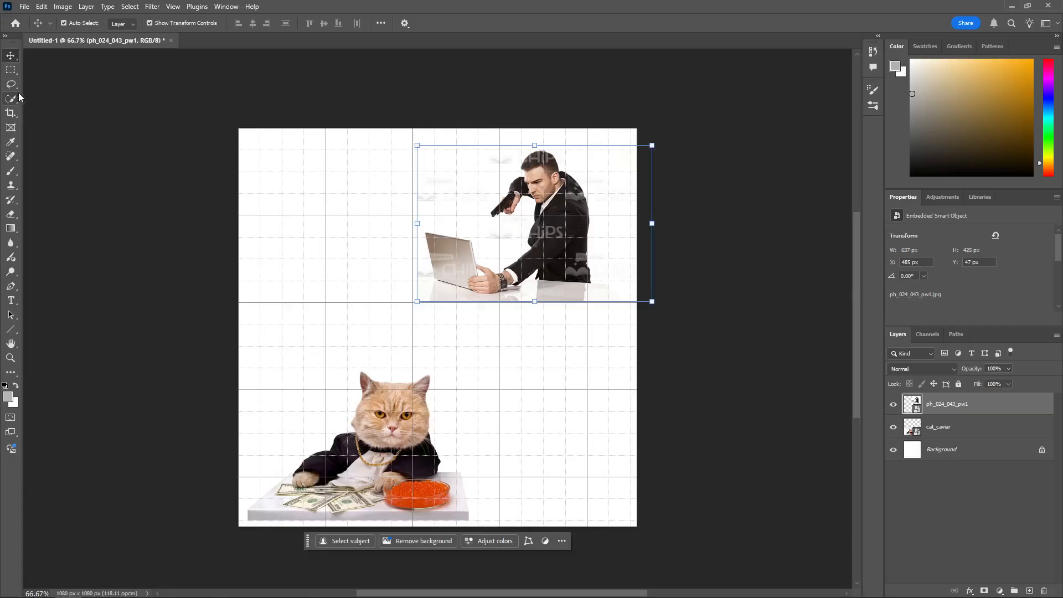
pyautogui.click(18, 88)
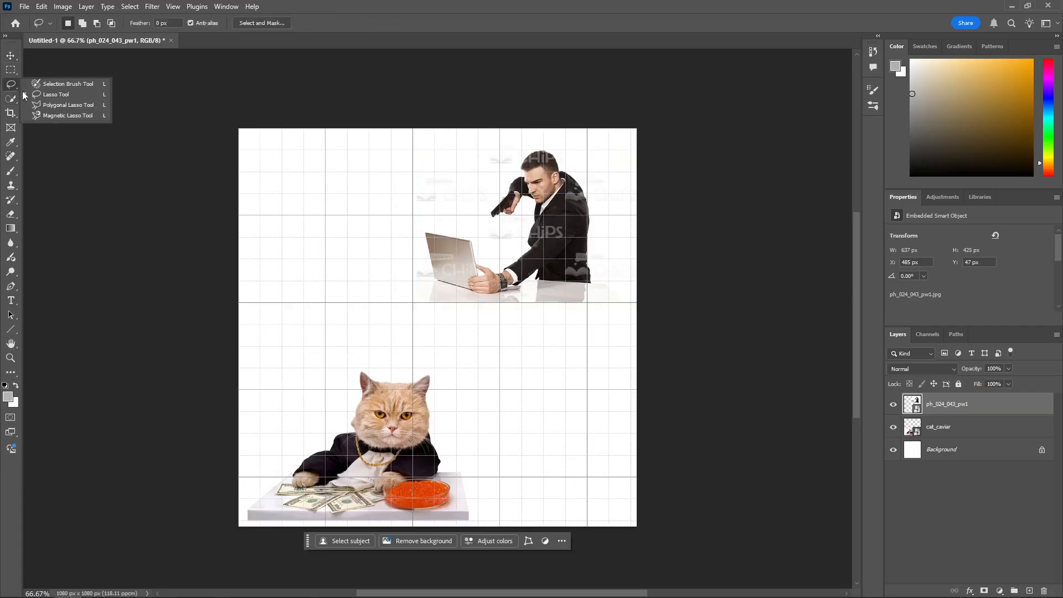
pyautogui.click(57, 85)
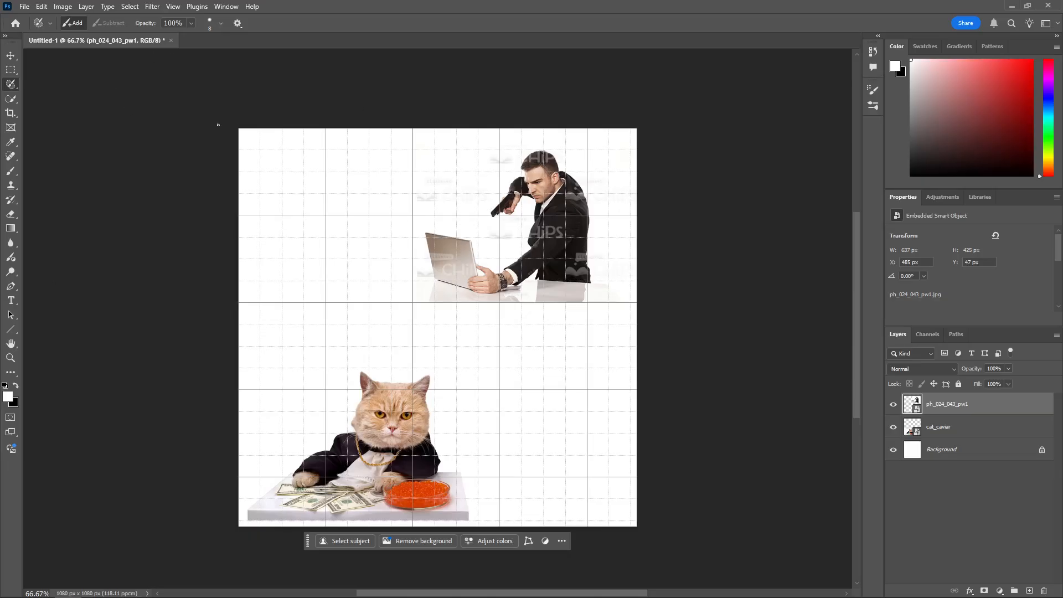
pyautogui.press('u')
pyautogui.moveTo(286, 180)
pyautogui.mouseDown()
pyautogui.moveTo(363, 225)
pyautogui.moveTo(408, 183)
pyautogui.moveTo(282, 181)
pyautogui.mouseUp()
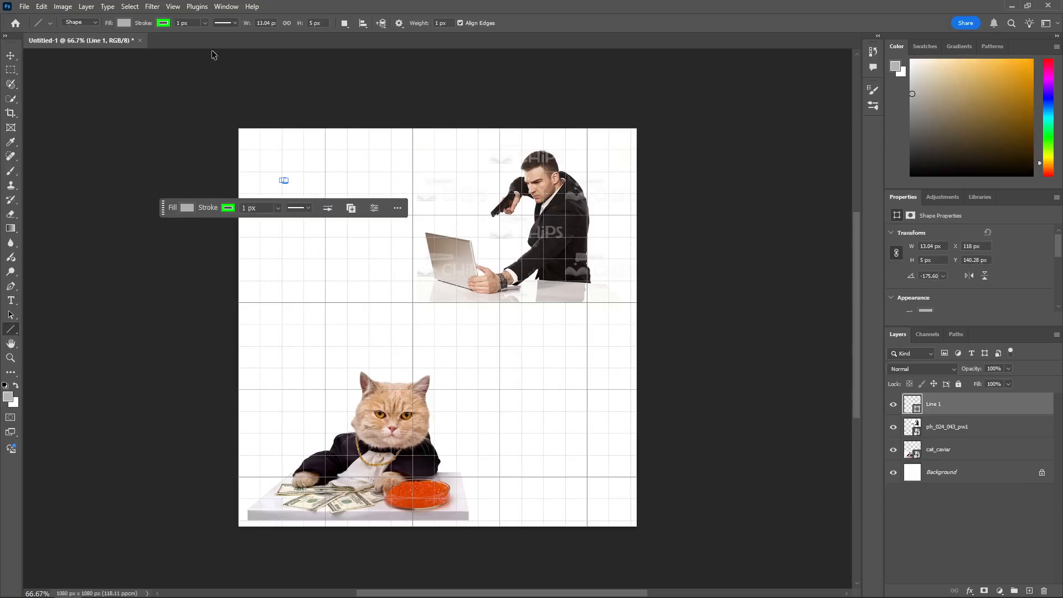
pyautogui.hotkey('ctrl', 'z')
# Step: Add a paragraph text box with the placeholder text "Lorem ipsum" in the canvas's upper-left area and commit it
pyautogui.press('t')
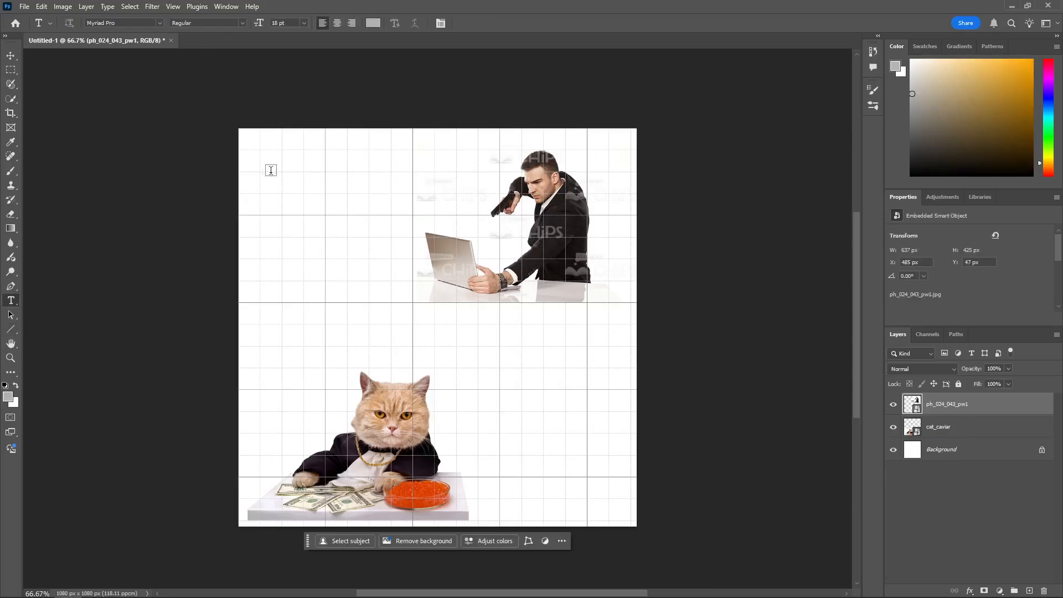
pyautogui.moveTo(271, 172); pyautogui.dragTo(426, 223)
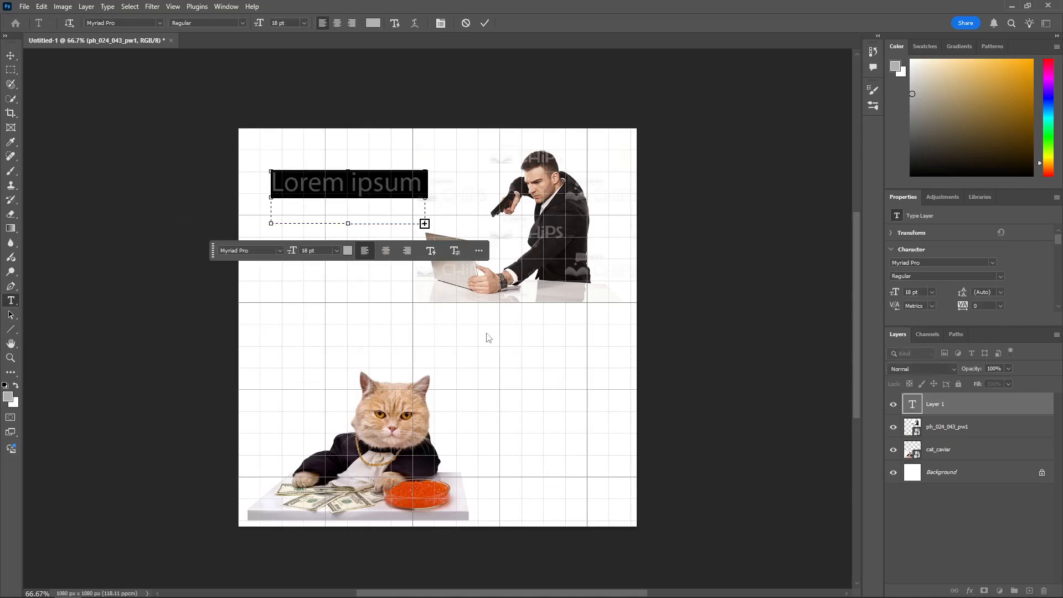
pyautogui.click(674, 102)
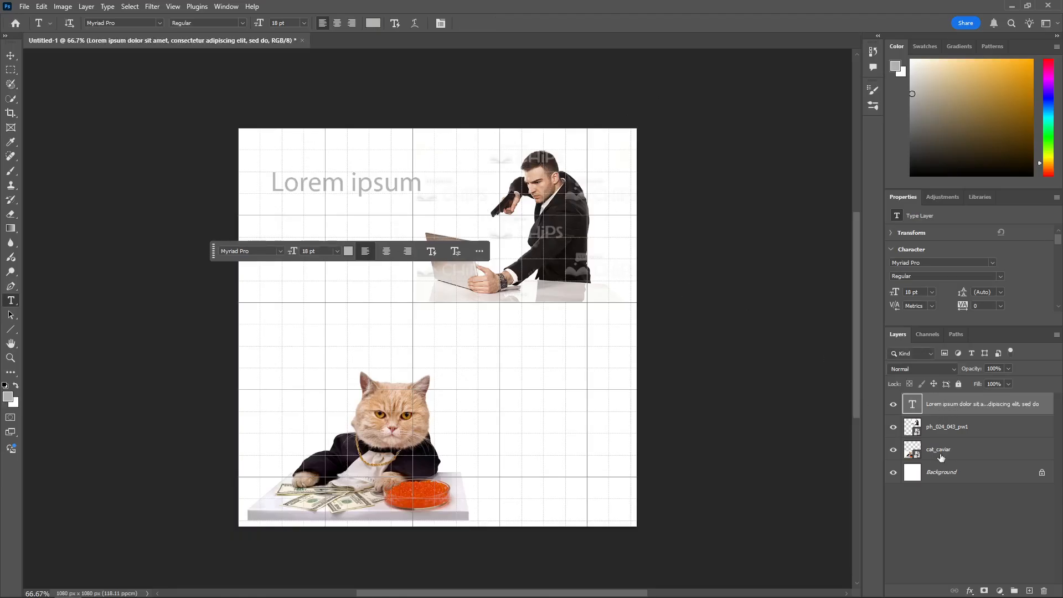
# Step: Deselect the text layer in the layer stack so that no layer is active
pyautogui.rightClick(949, 411)
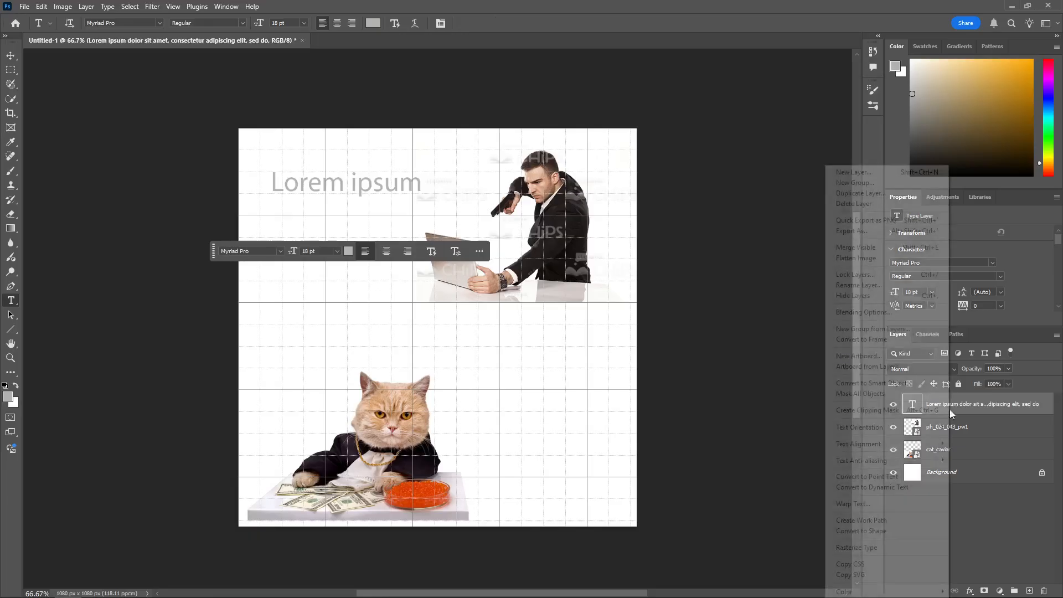
pyautogui.click(967, 405)
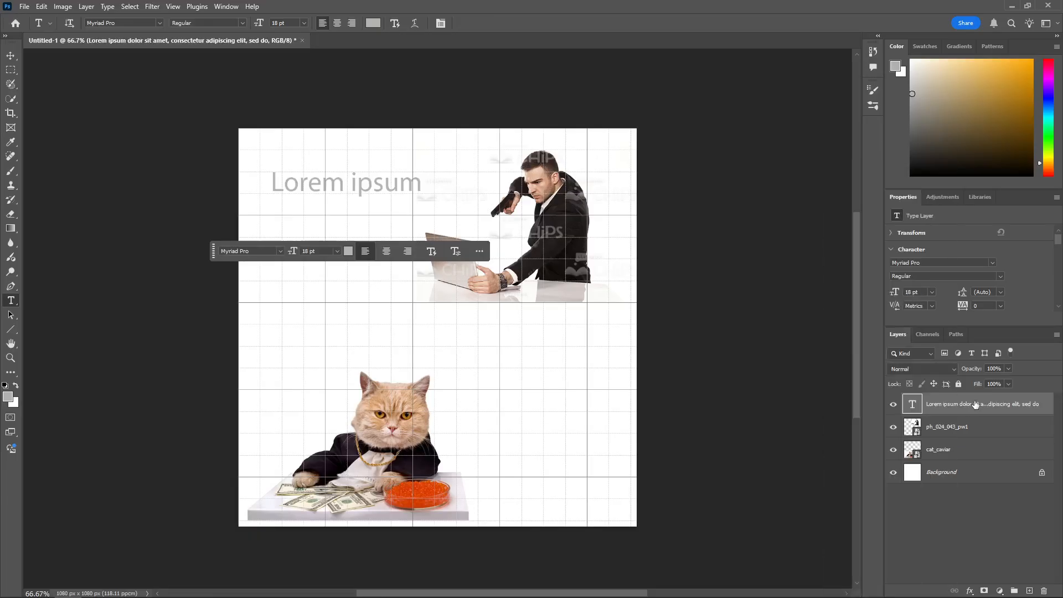
pyautogui.doubleClick(975, 405)
pyautogui.click(961, 542)
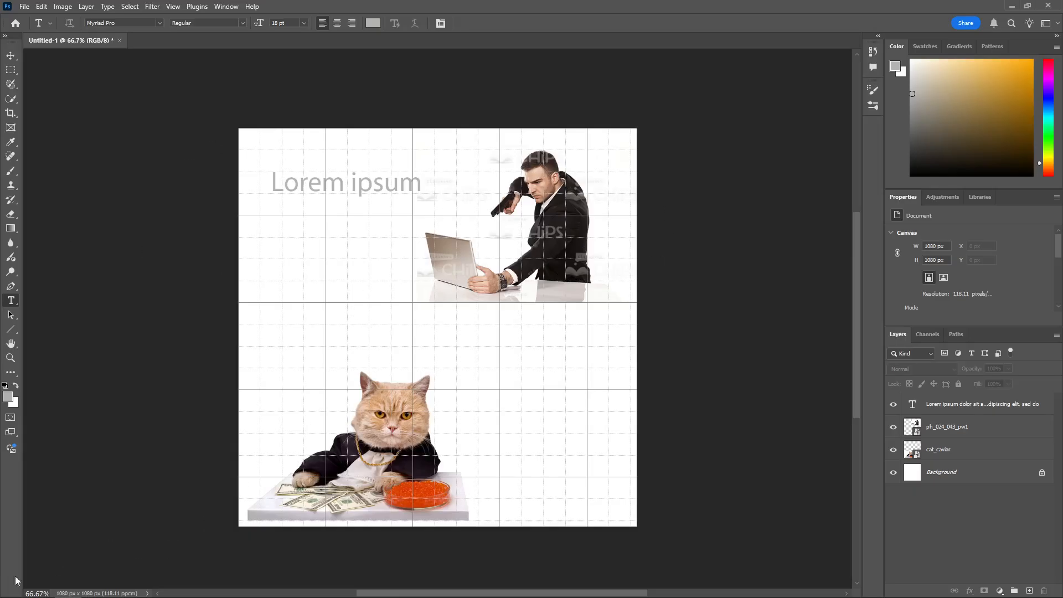
# Step: Set the document's zoom level to 25%
pyautogui.doubleClick(43, 593)
pyautogui.doubleClick(43, 594)
pyautogui.click(44, 594)
pyautogui.doubleClick(43, 593)
pyautogui.write('25')
pyautogui.press('Return')
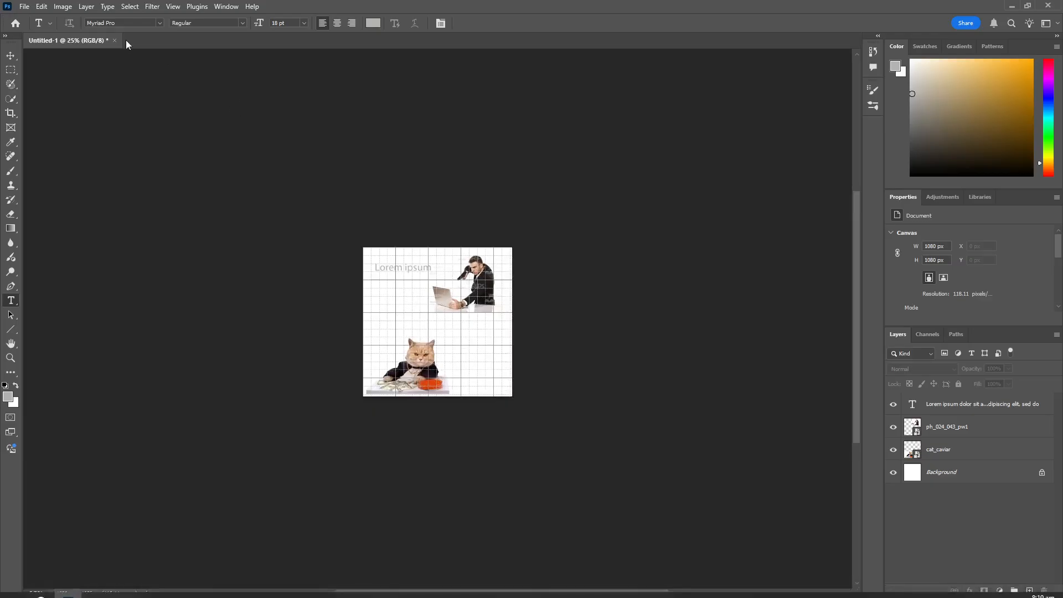
pyautogui.click(26, 7)
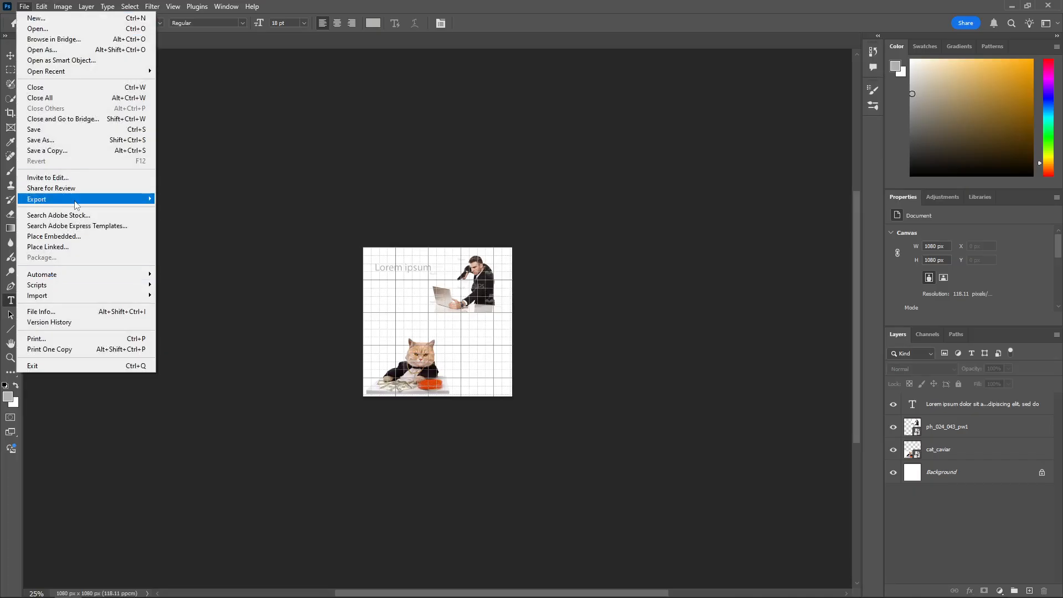
pyautogui.moveTo(99, 201)
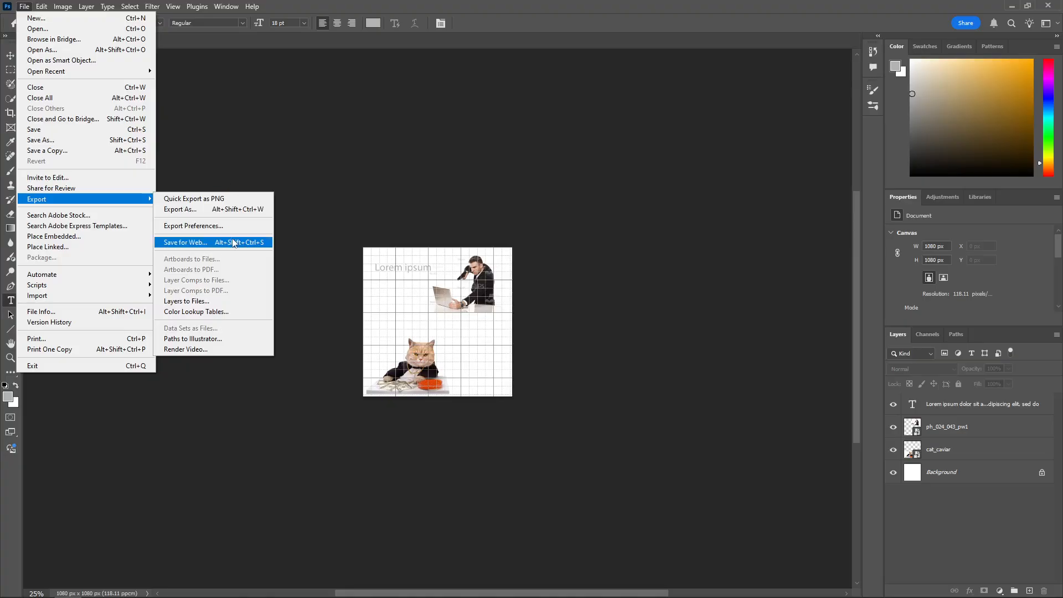
pyautogui.click(297, 134)
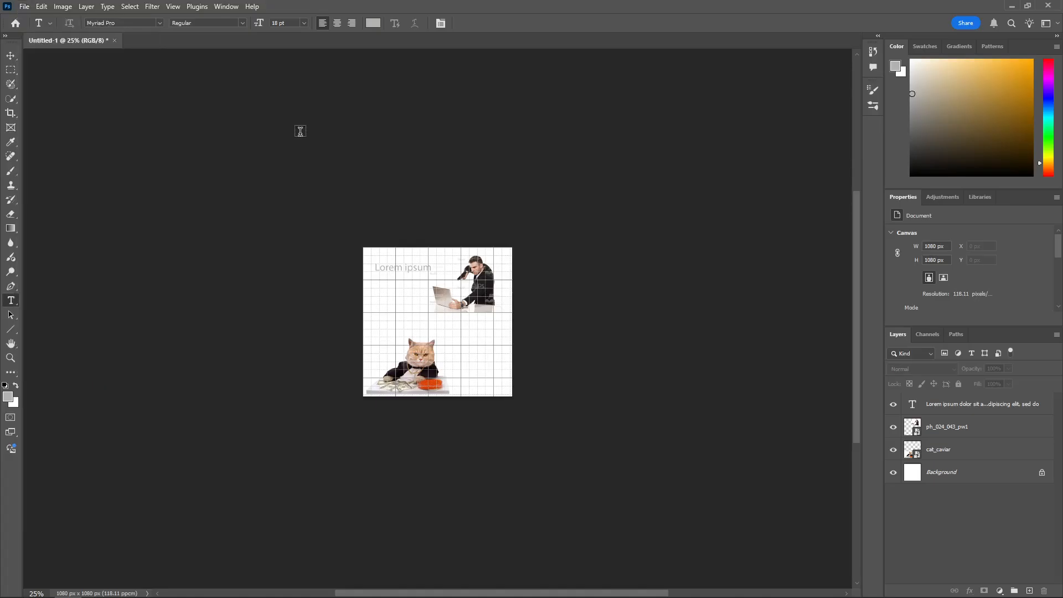